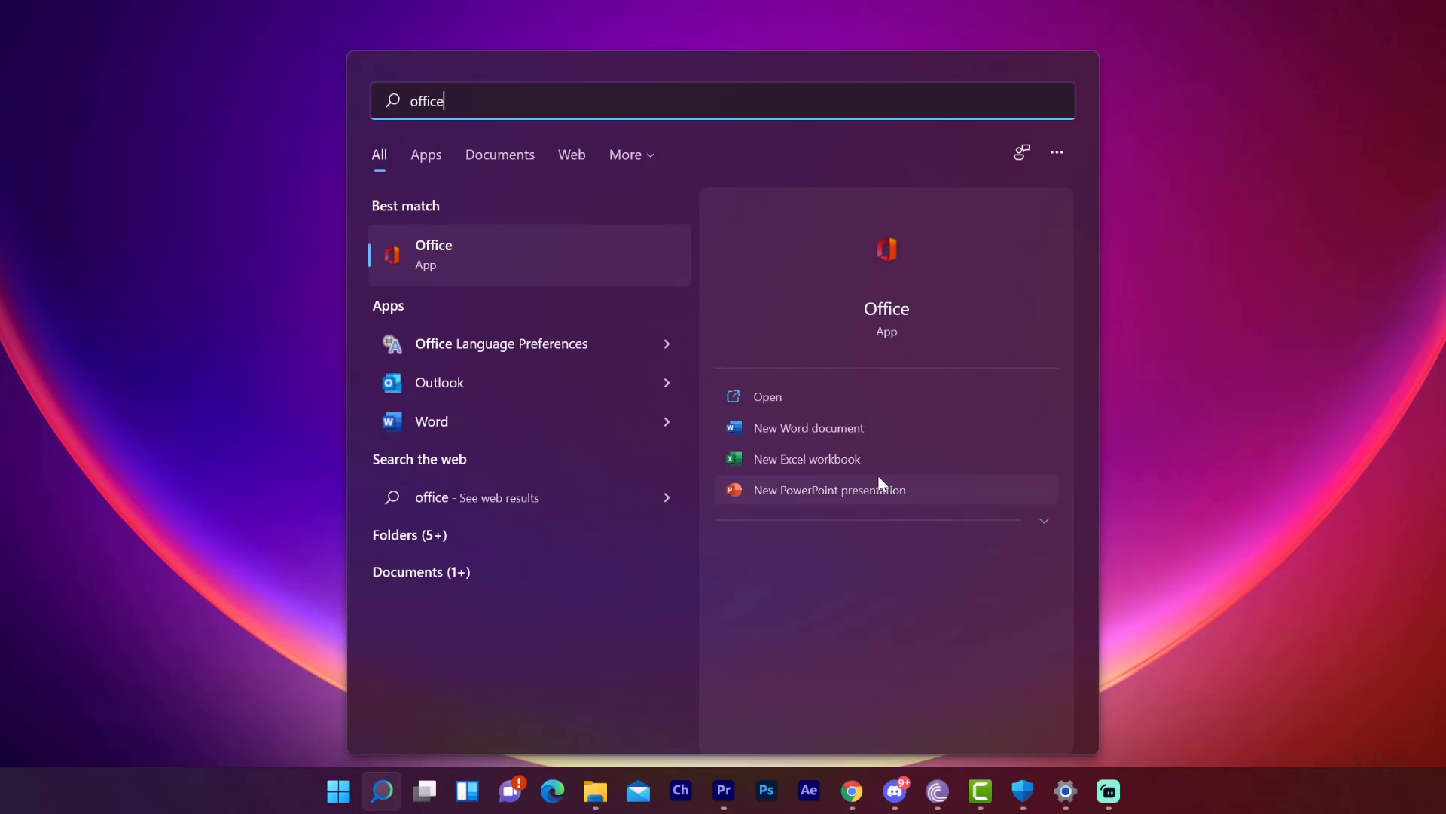
- Start a blank document, then choose Disable Updates from the Account page's Update Options
left_click(811, 424)
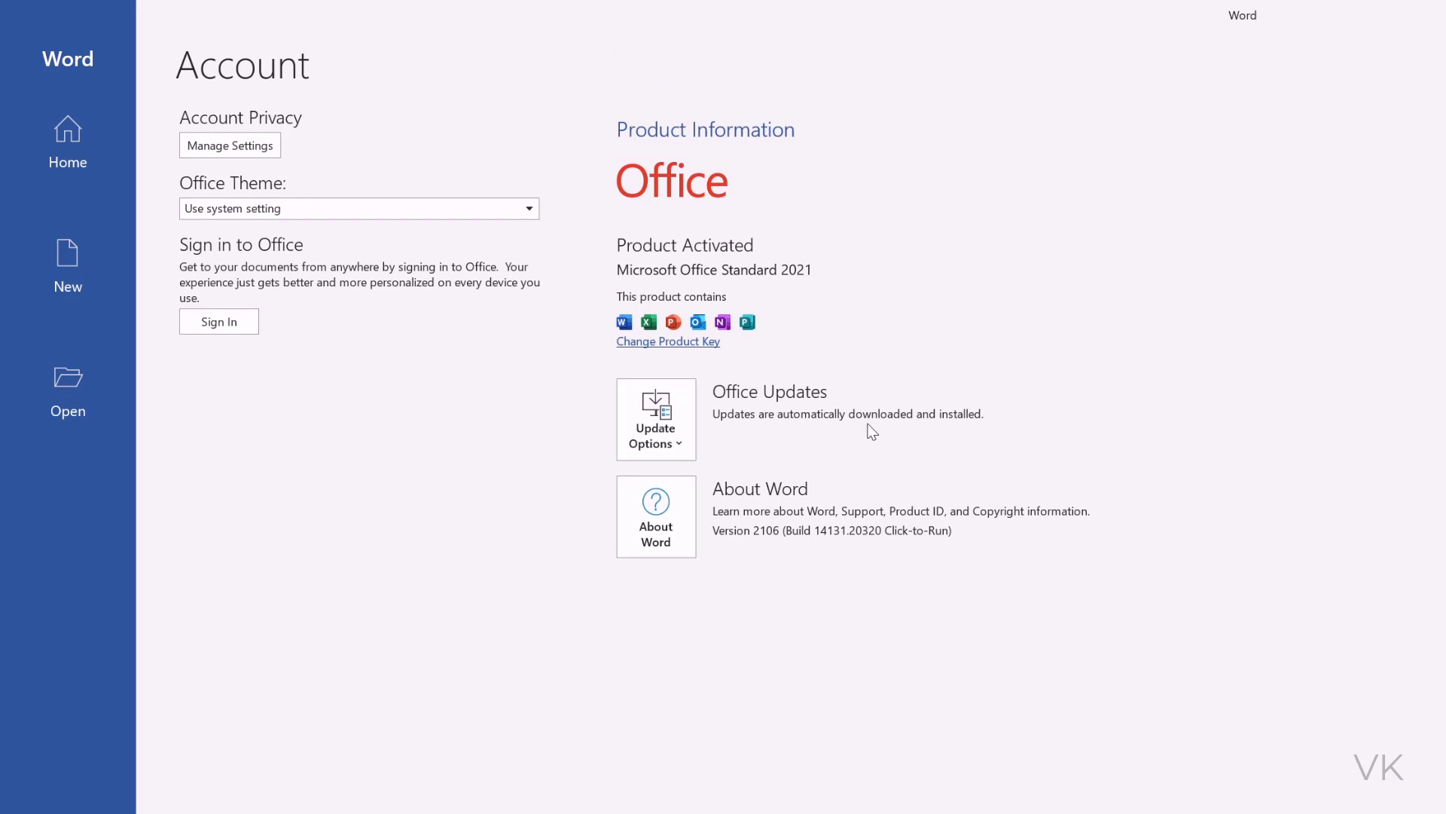
left_click(657, 418)
left_click(667, 435)
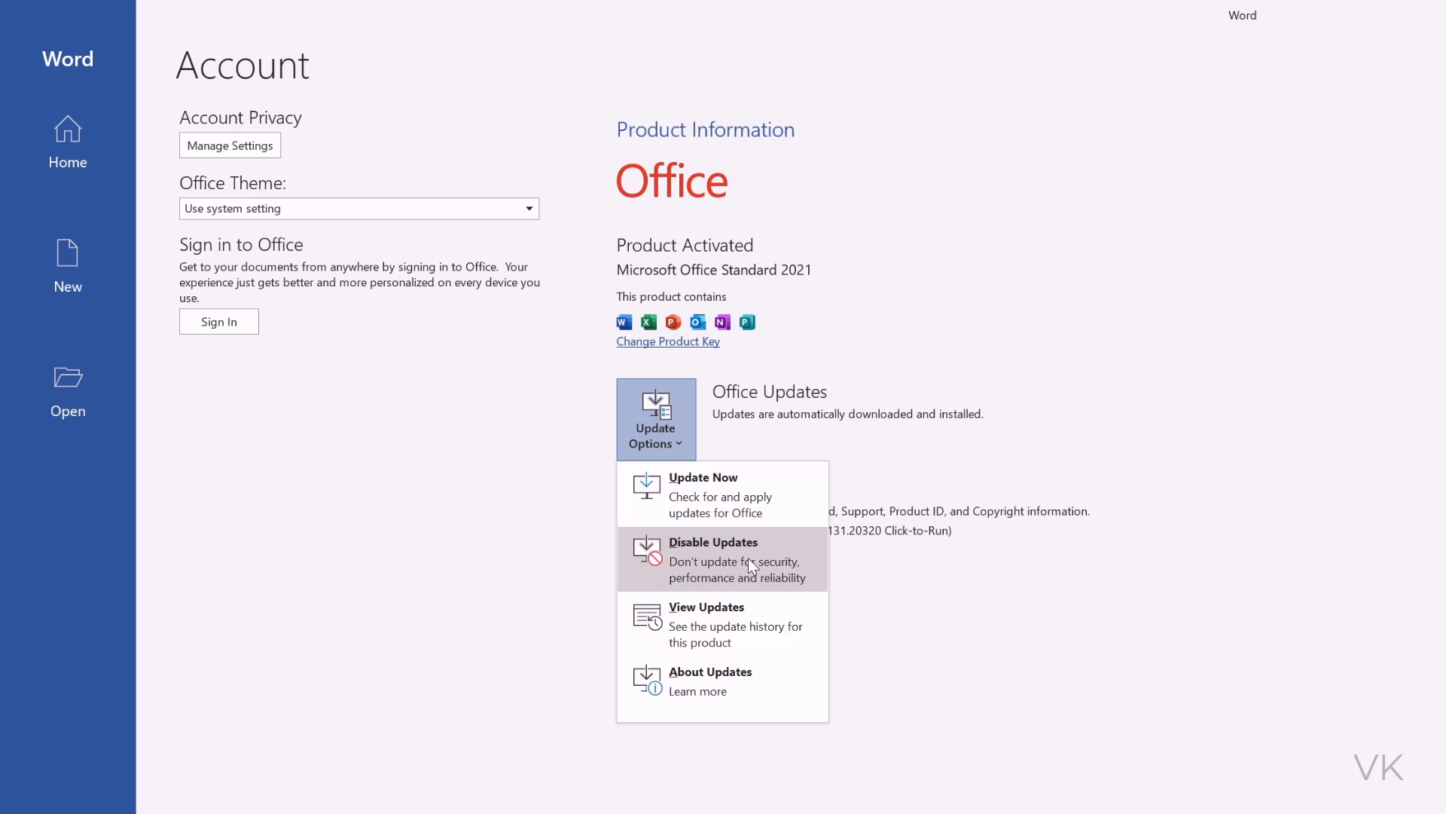
left_click(748, 556)
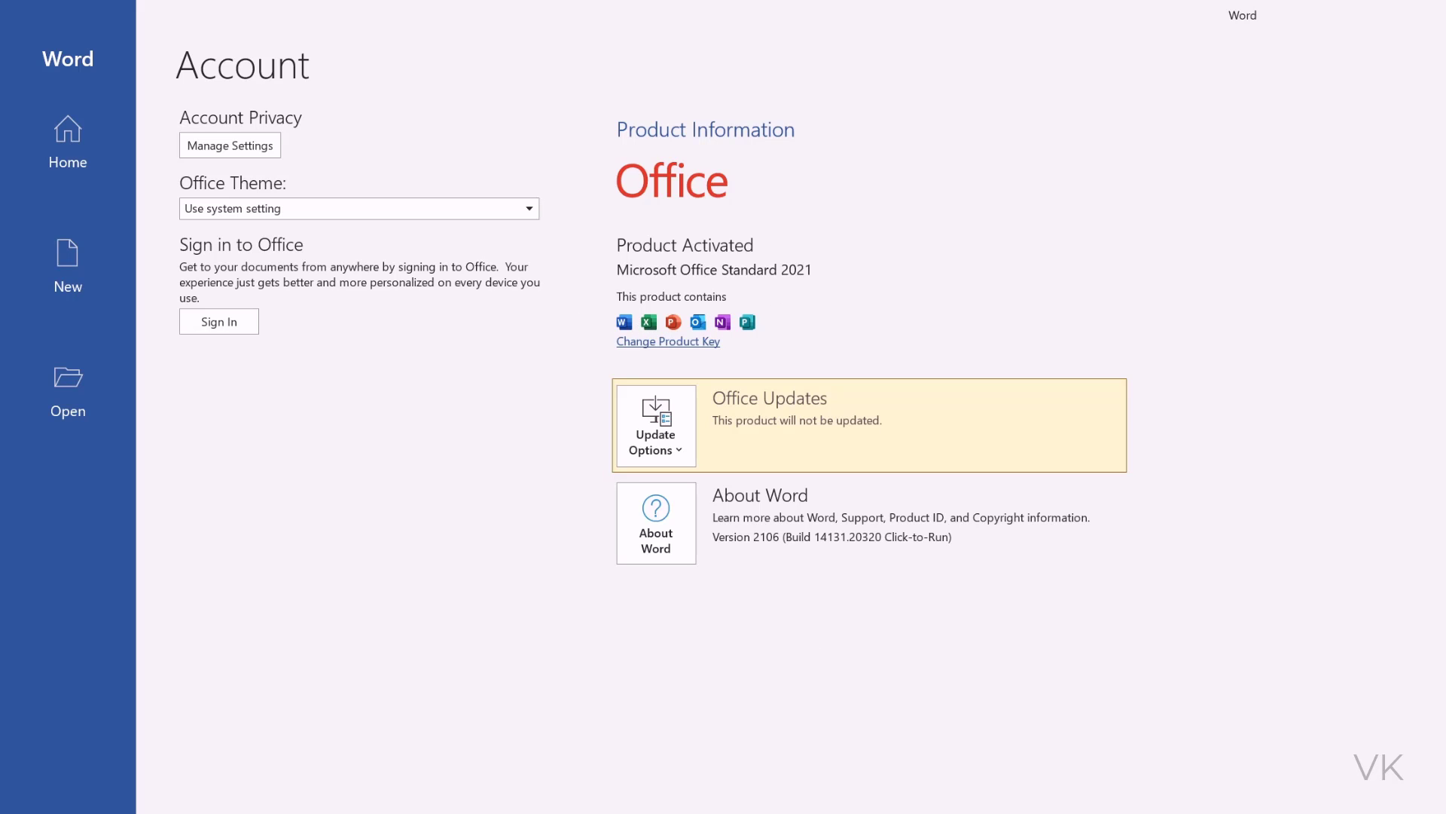
- Open the Windows Start menu to search for PowerPoint
key("super")
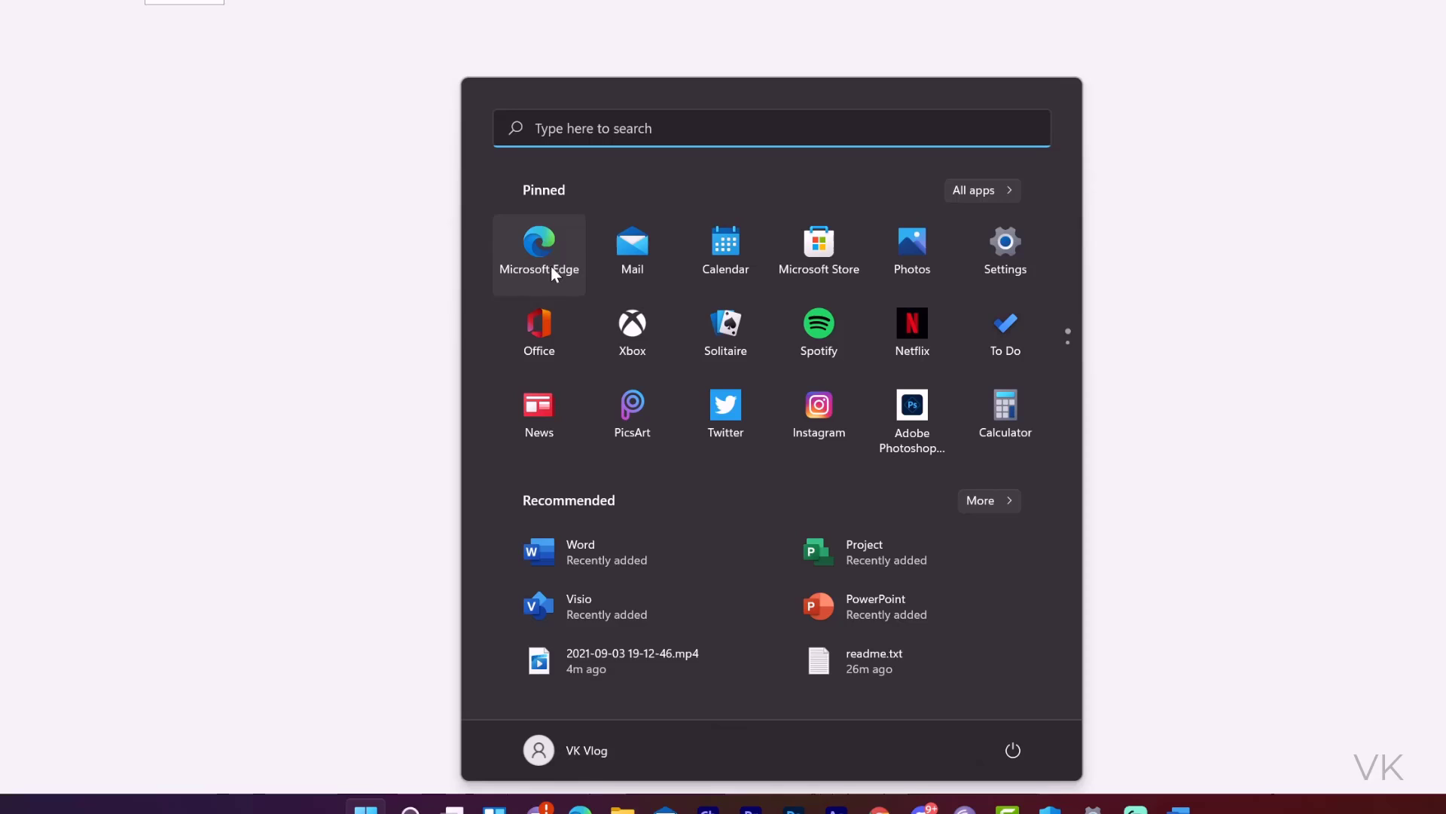
type("powe")
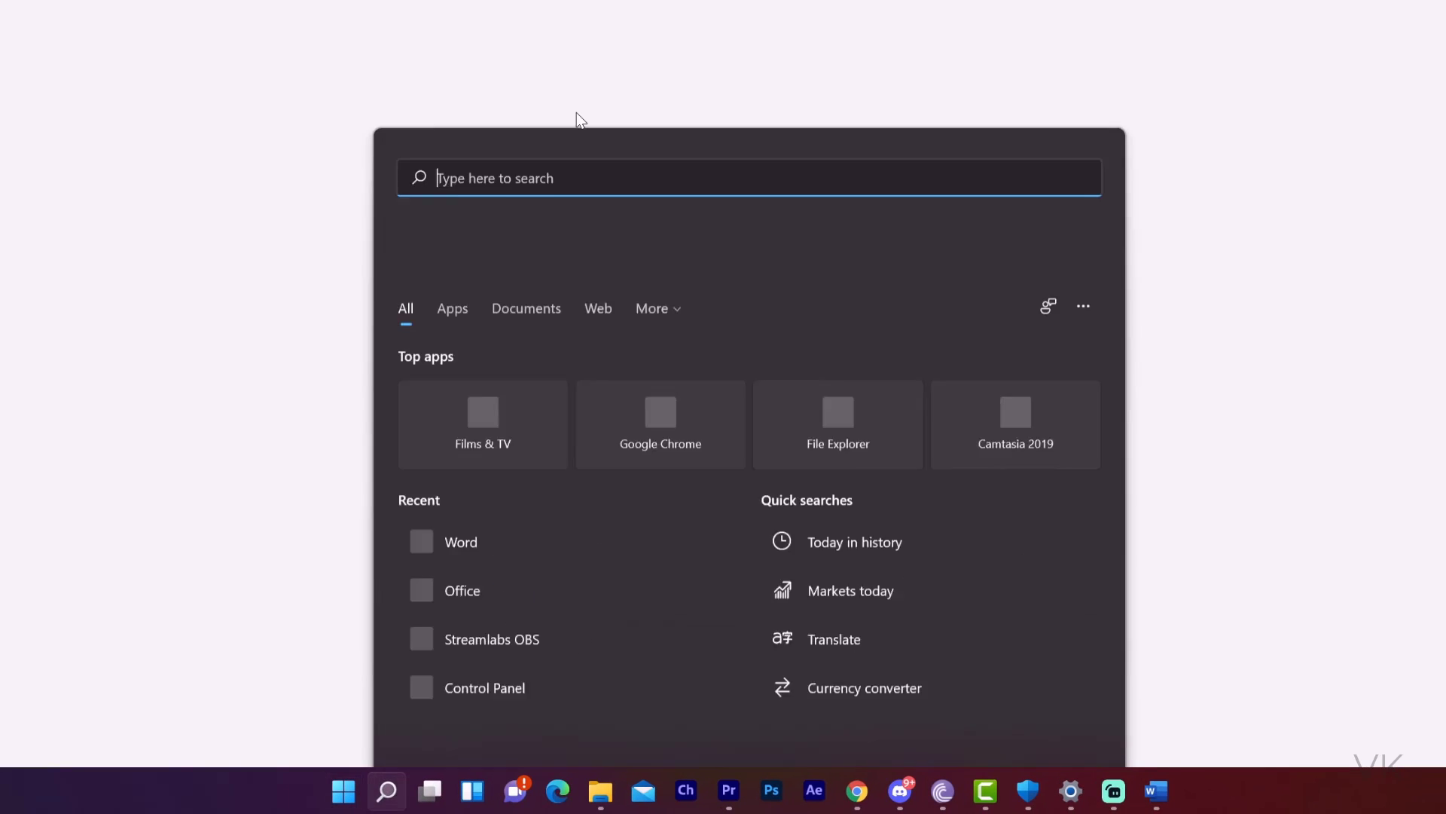
type("r")
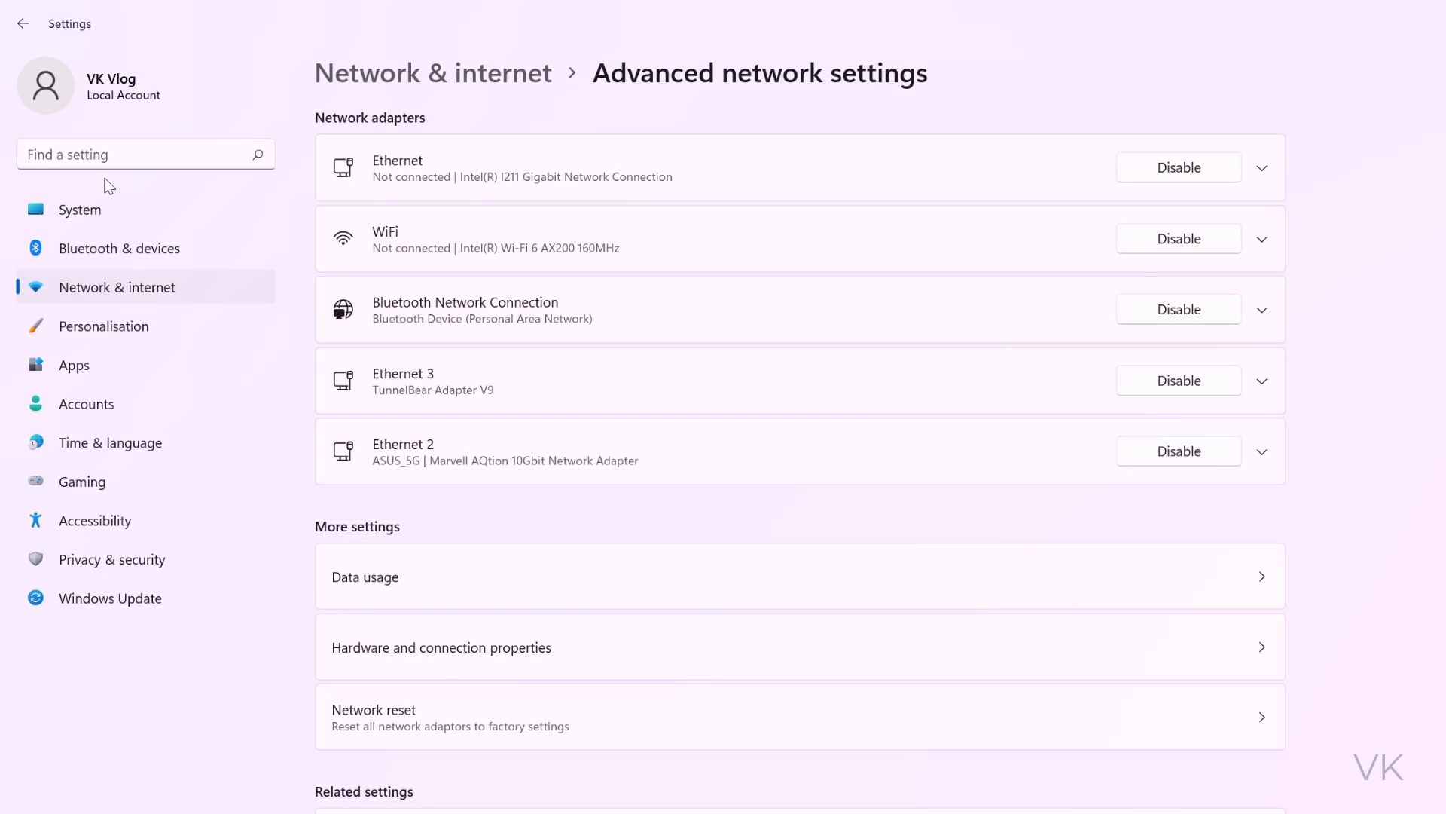
- Open Windows Update's Advanced options and confirm updates for other Microsoft products are Off
left_click(79, 208)
left_click(110, 599)
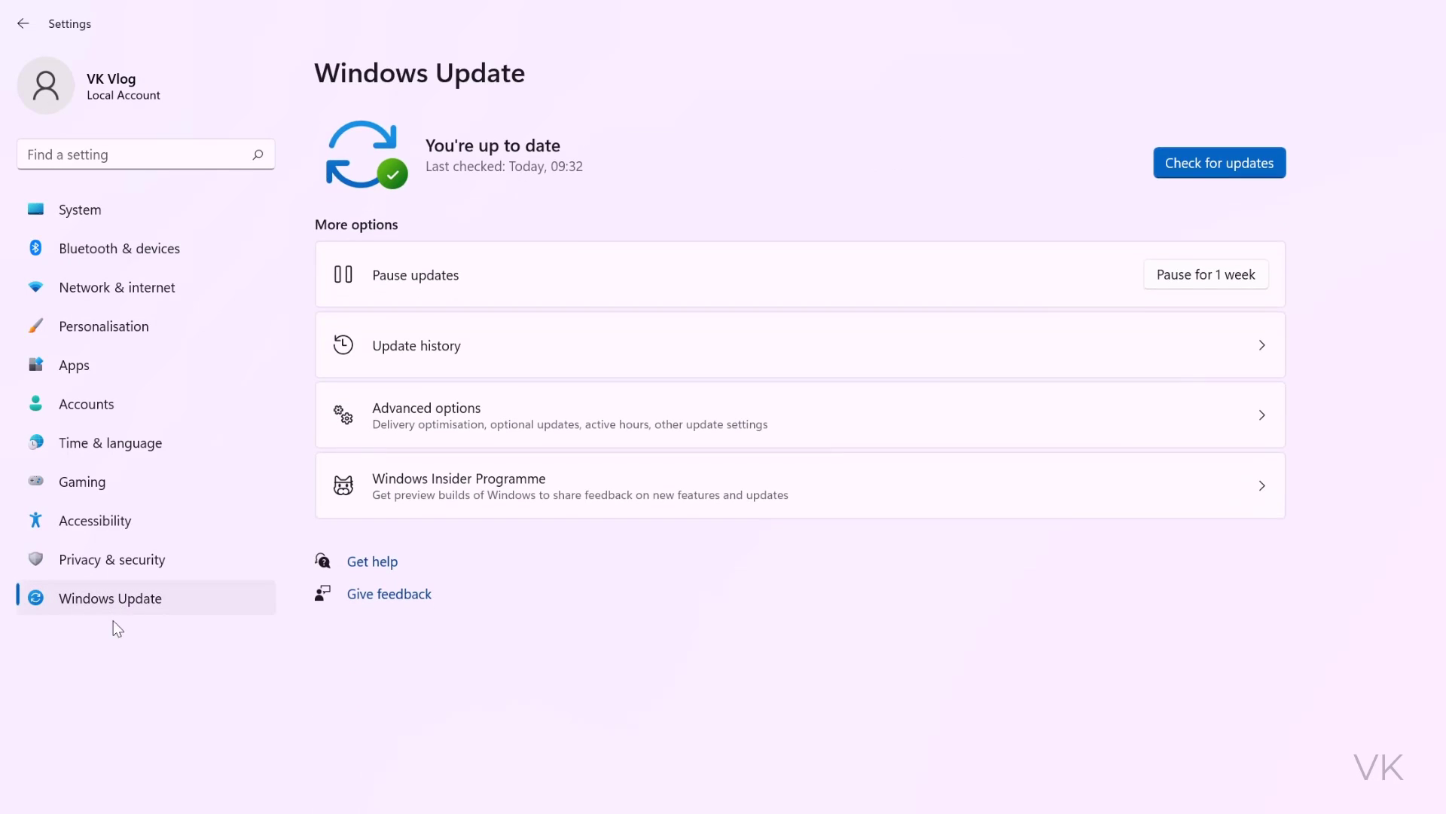
left_click(458, 419)
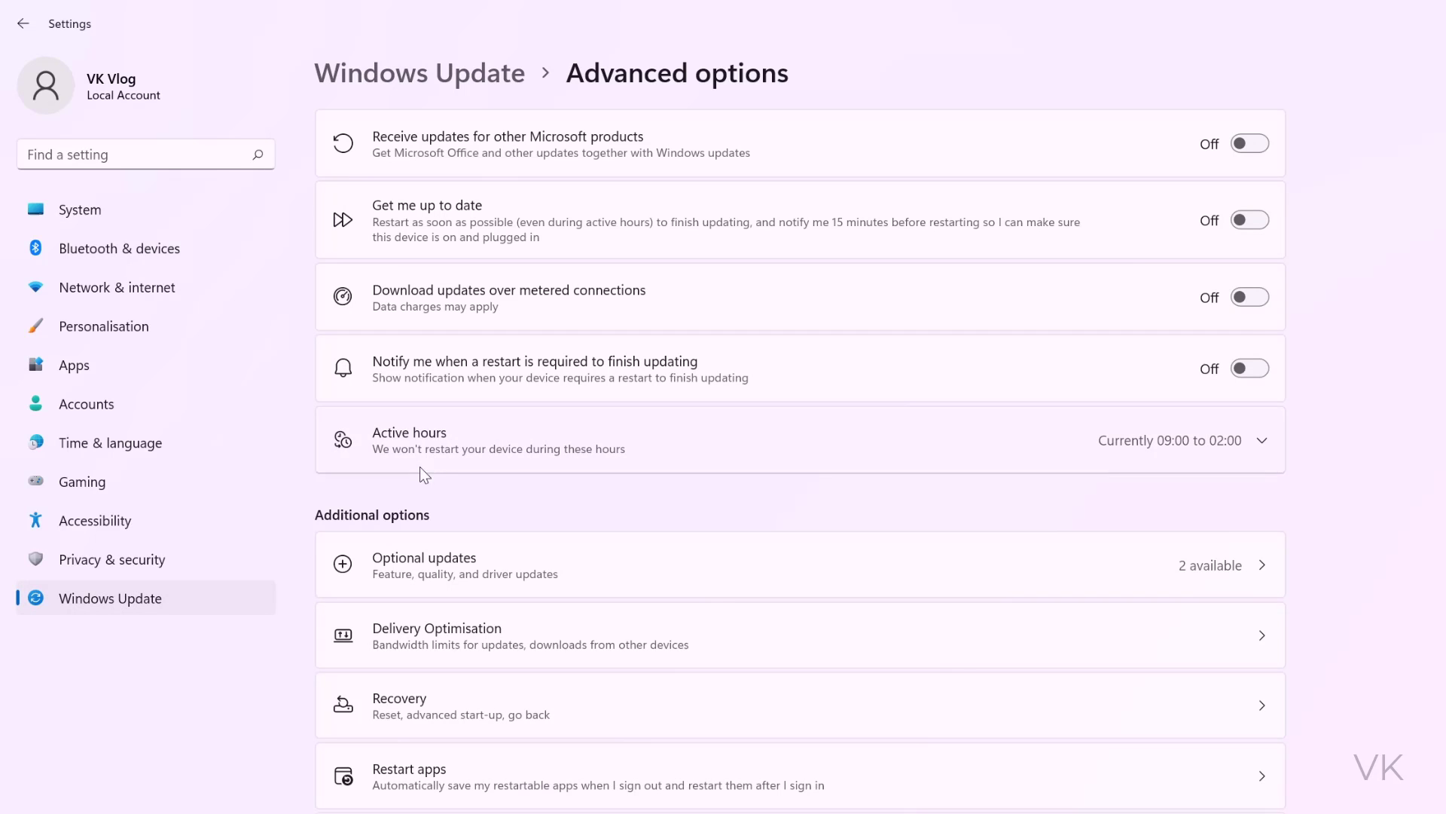